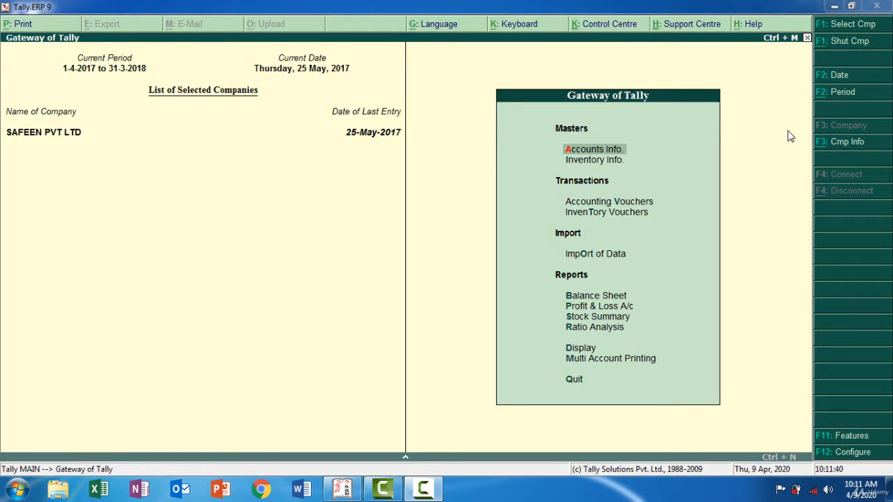
Shut the company SAFEEN PVT LTD and set up a company backup from C:\Tally.ERP9\Data to D:\Data
key("alt+F1")
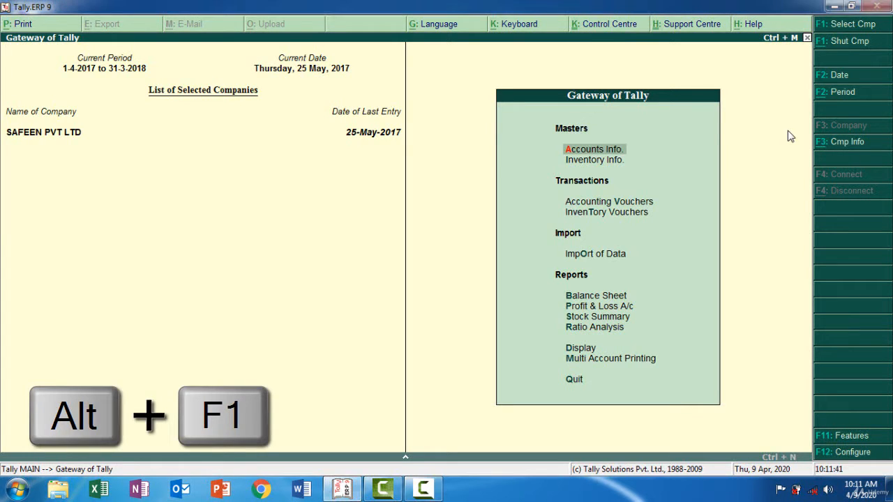
left_click(849, 52)
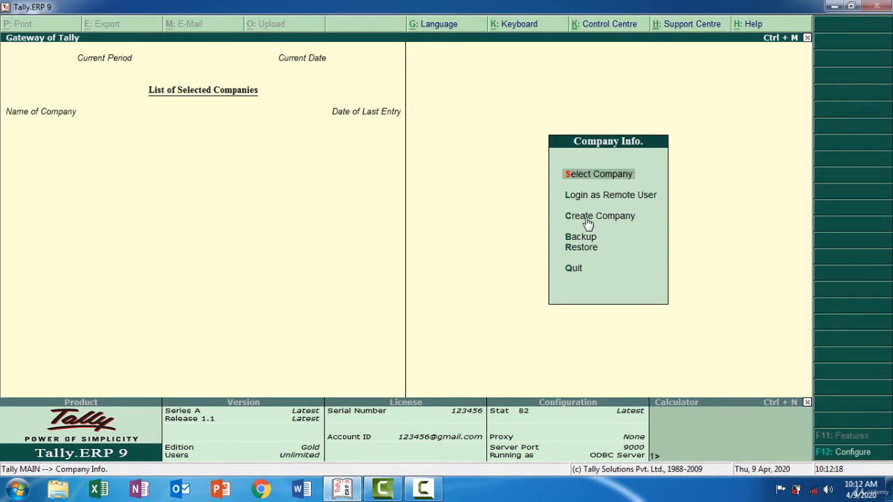
key("b")
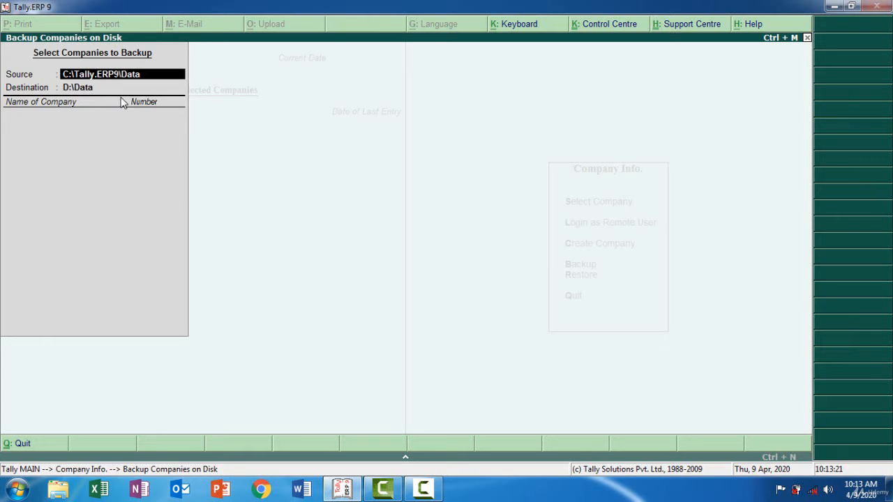
key("Return")
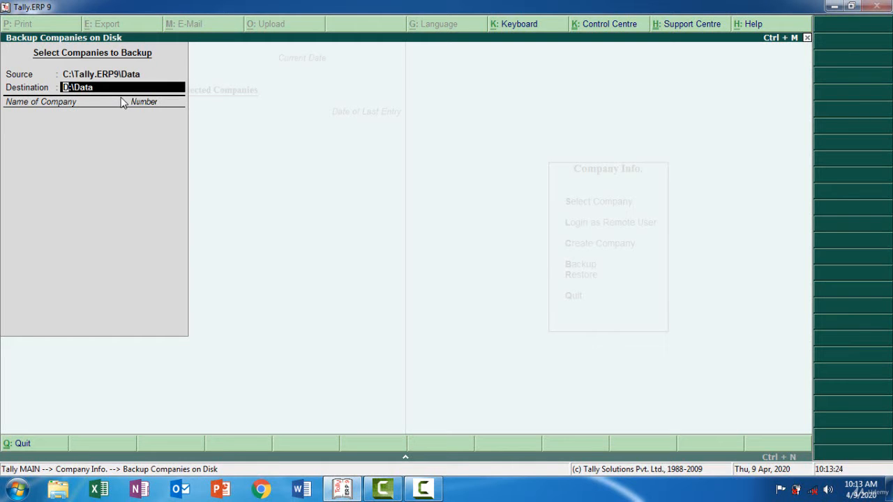
key("Return")
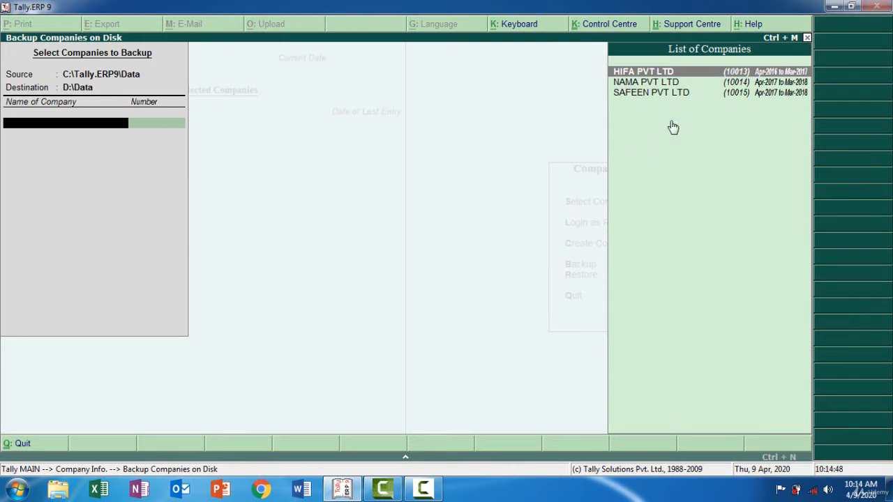
Examine the company folders in C:\Tally.ERP9\Data in Windows Explorer and compare them with the backup company list in Tally.ERP 9
left_click(830, 6)
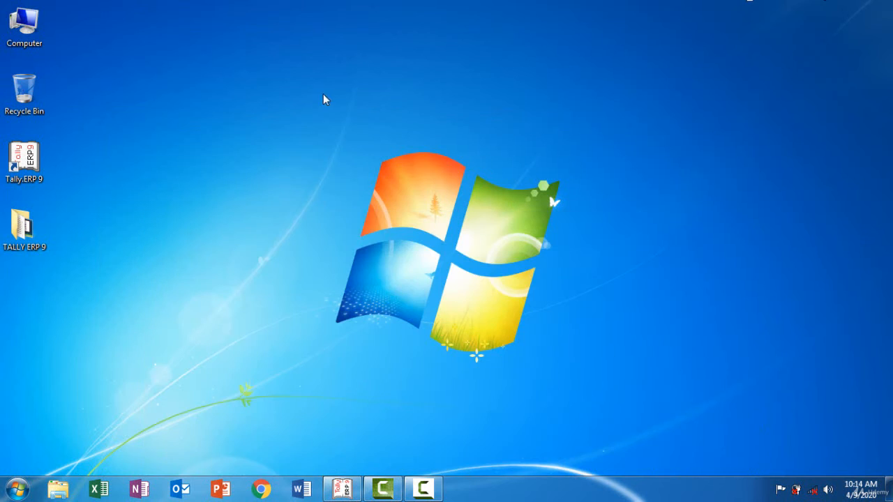
double_click(28, 24)
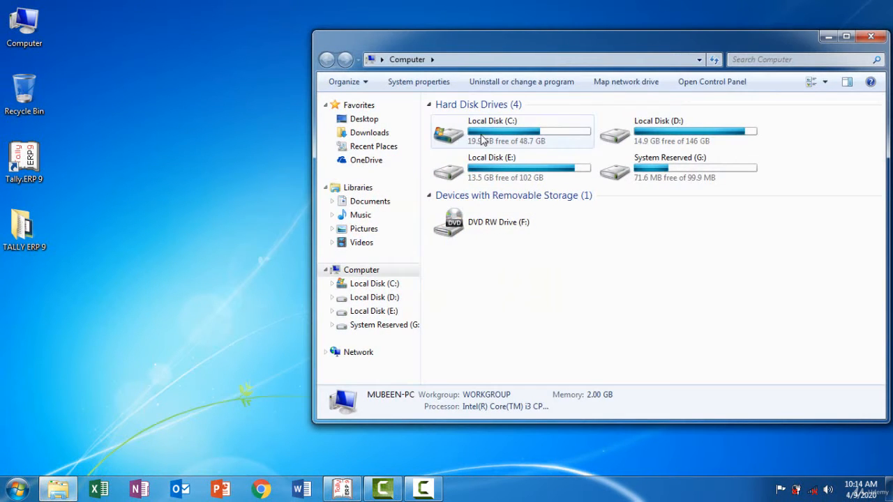
double_click(481, 140)
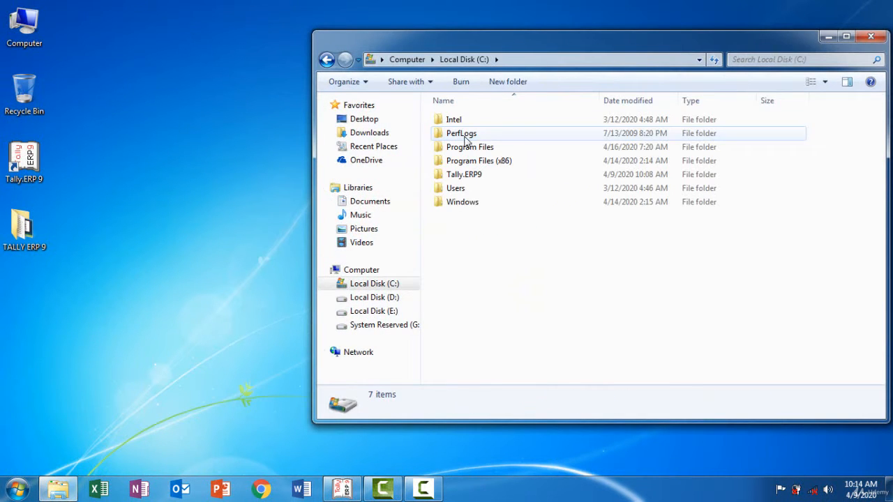
double_click(467, 177)
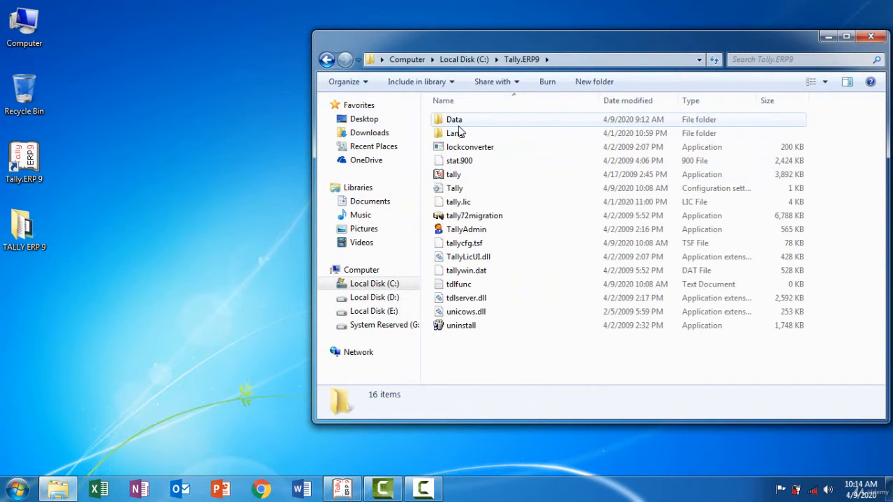
double_click(458, 122)
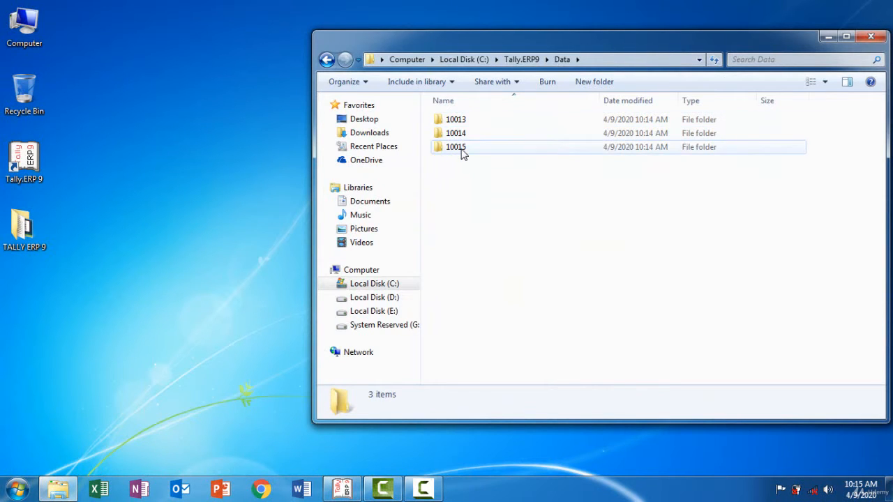
left_click(345, 489)
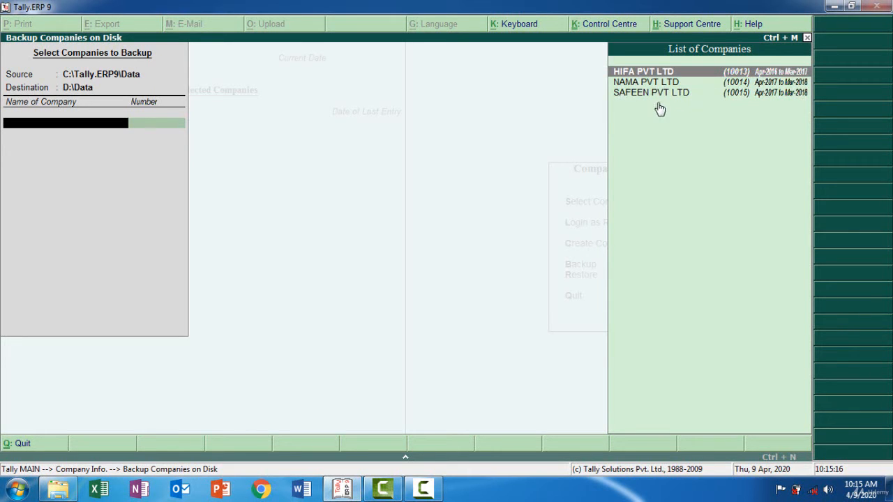
left_click(834, 6)
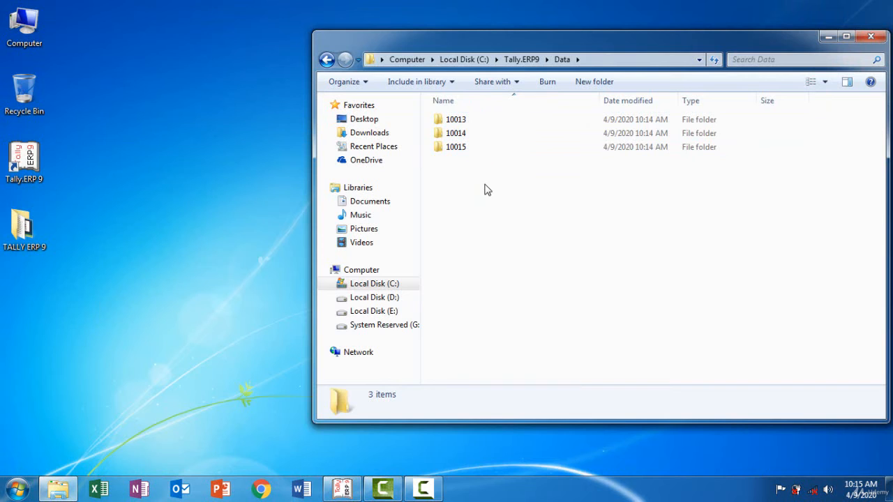
left_click(342, 488)
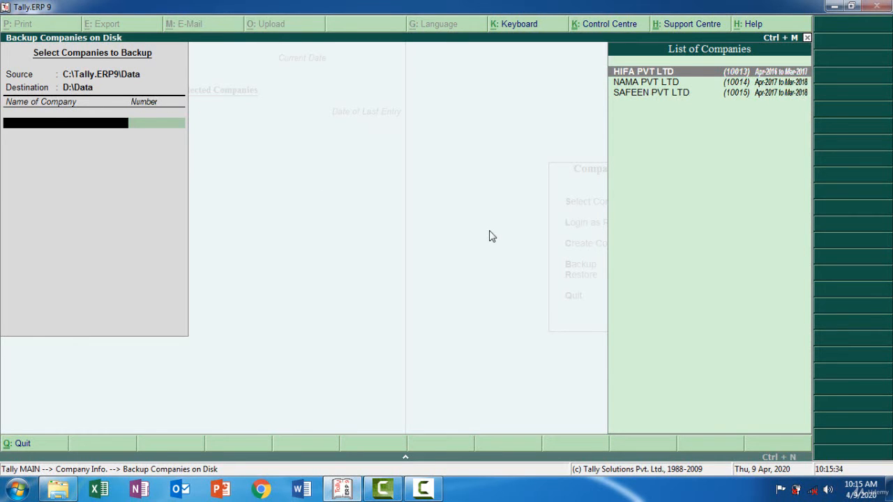
Add HIFA PVT LTD, NAMA PVT LTD and SAFEEN PVT LTD to the backup and accept it
key("Return")
key("Return")
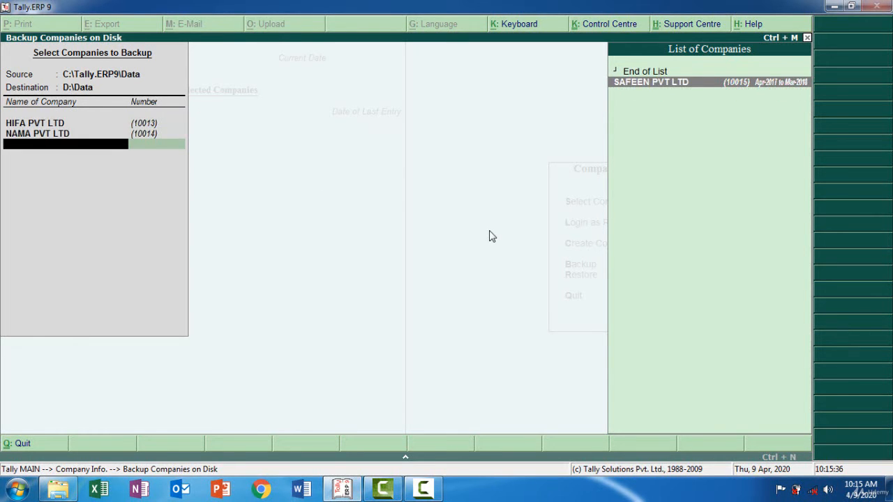
key("Return")
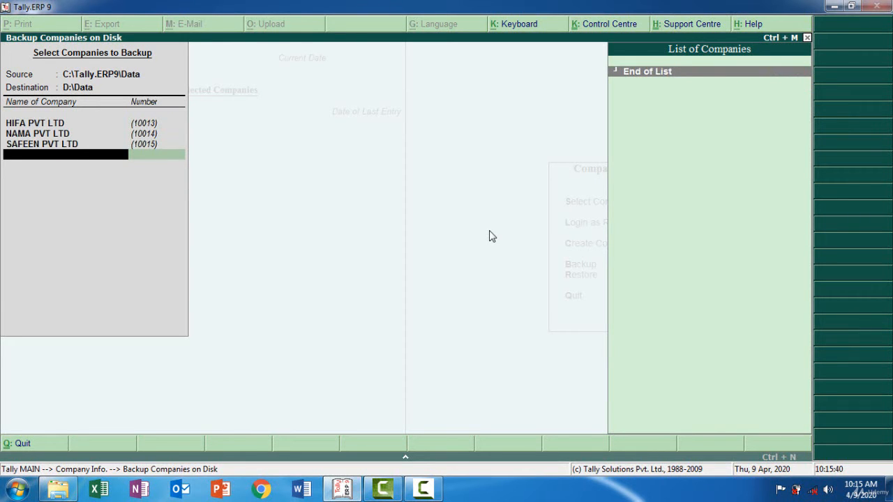
key("Return")
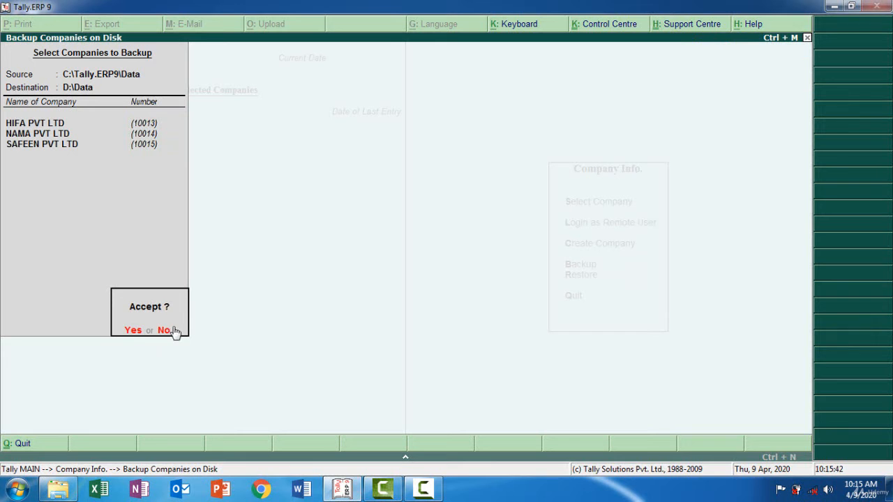
left_click(131, 332)
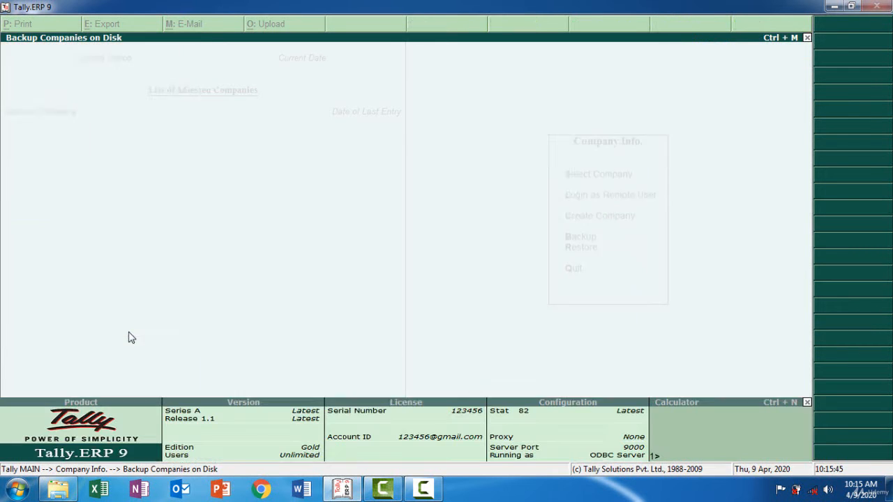
Switch to Windows Explorer and delete the company folders 10013, 10014 and 10015 from C:\Tally.ERP9\Data
left_click(834, 8)
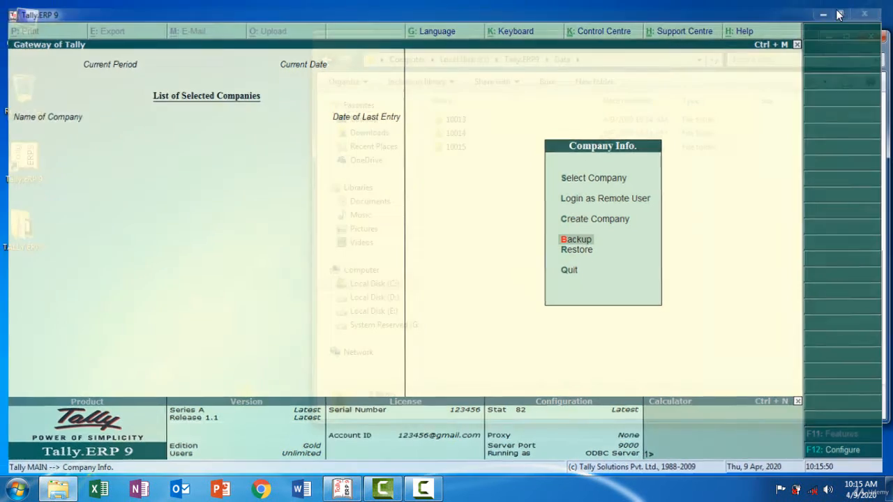
left_click_drag(451, 198, 450, 108)
key("Delete")
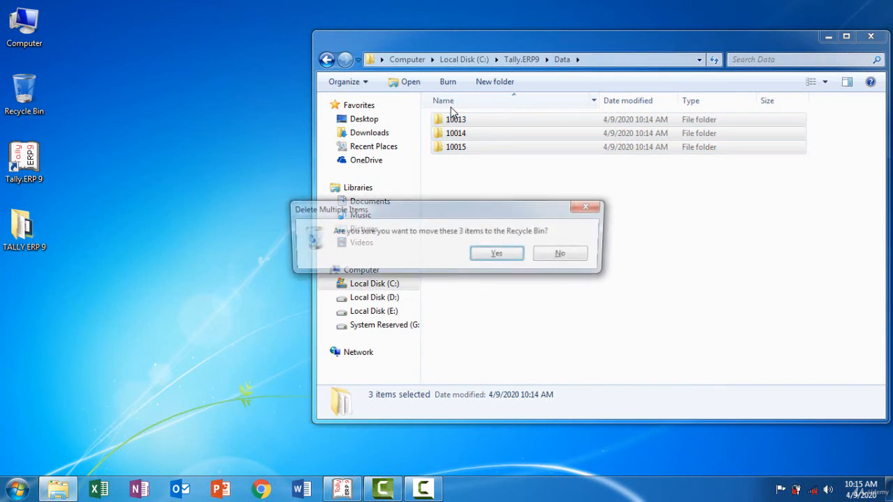
key("Return")
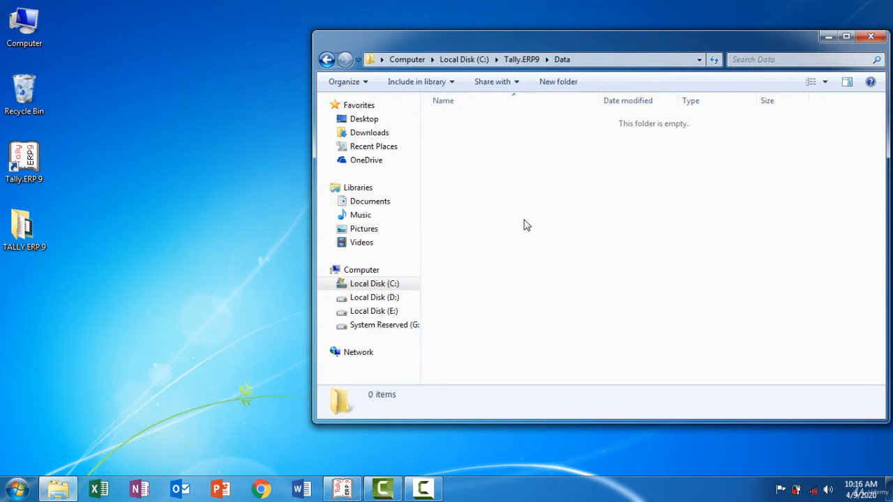
Return to Tally.ERP 9 and check which companies can be selected, then close the selection screen
left_click(342, 488)
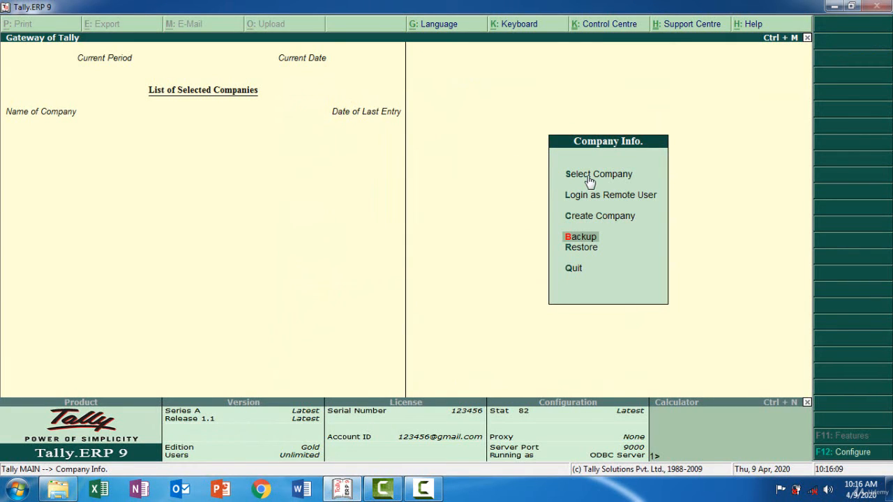
left_click(589, 178)
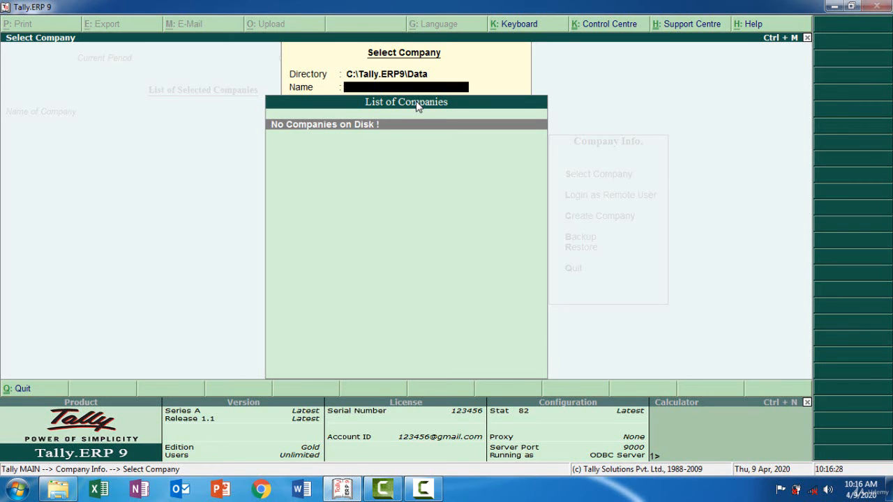
key("Escape")
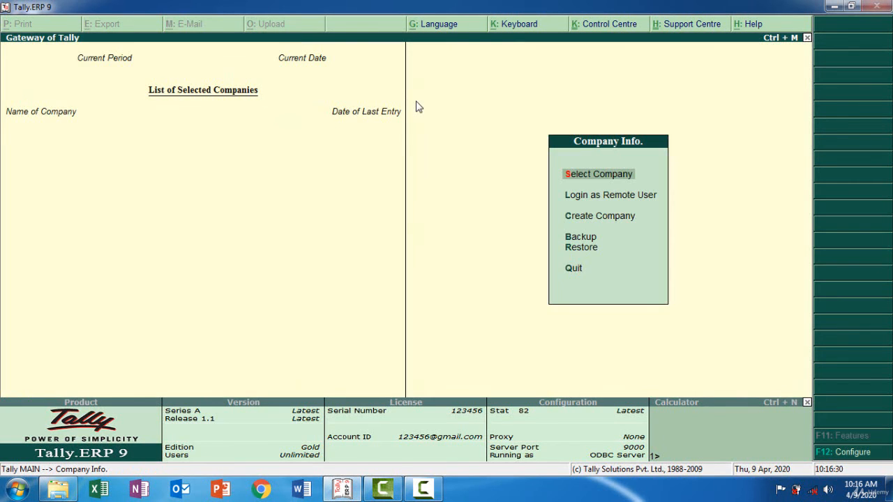
Restore HIFA PVT LTD, NAMA PVT LTD and SAFEEN PVT LTD from D:\Data to C:\Tally.ERP9\Data
key("Down")
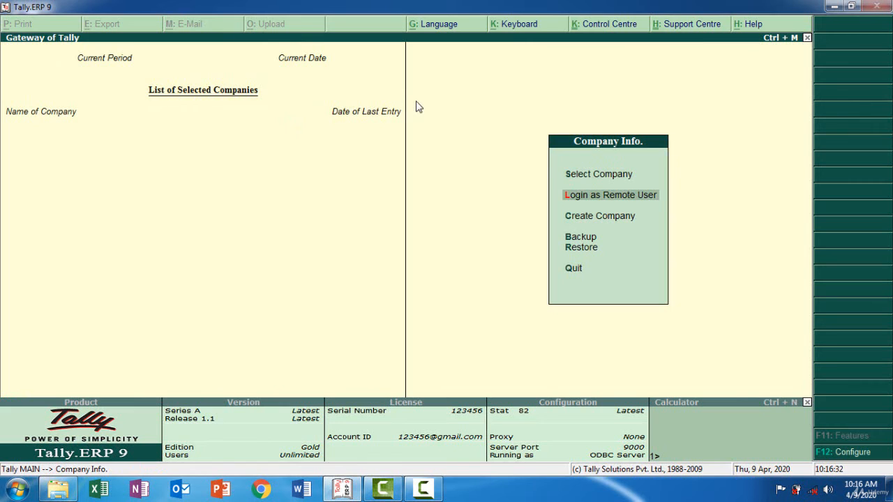
key("Down")
key("Down")
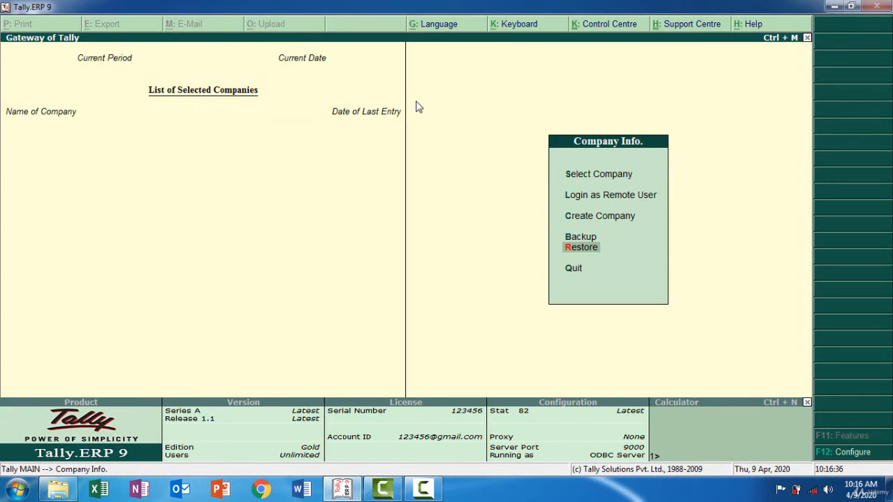
key("Return")
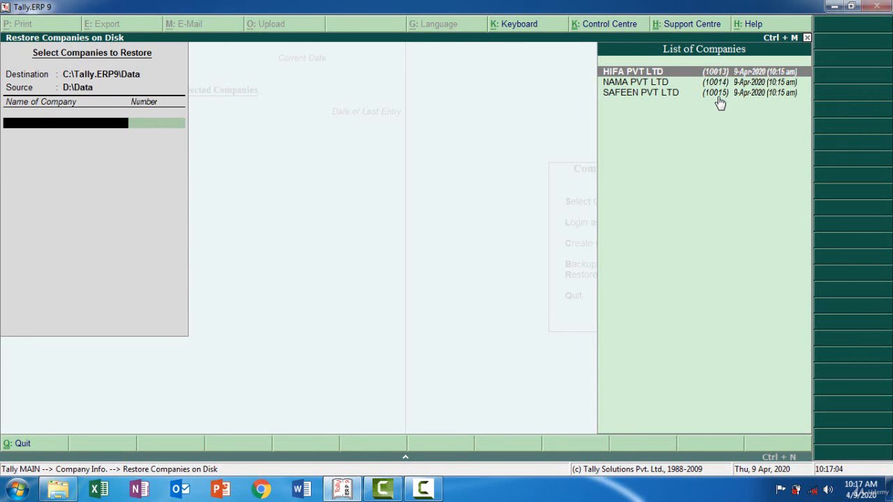
key("Return")
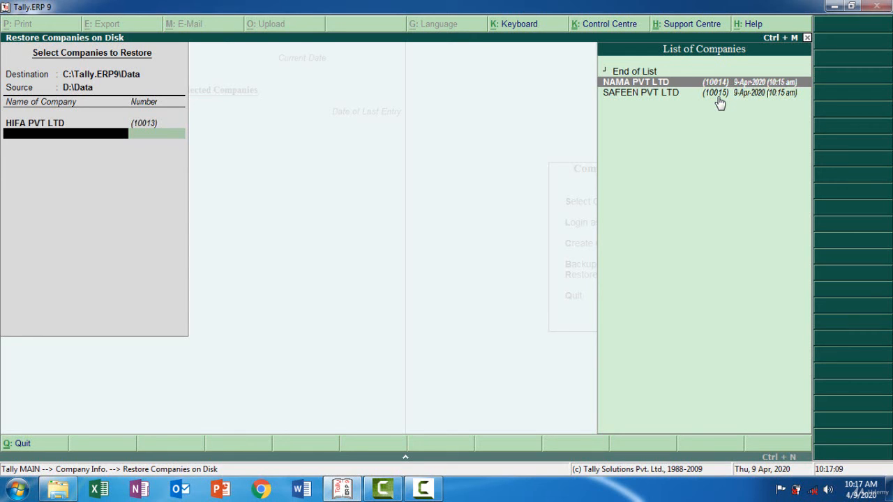
key("Return")
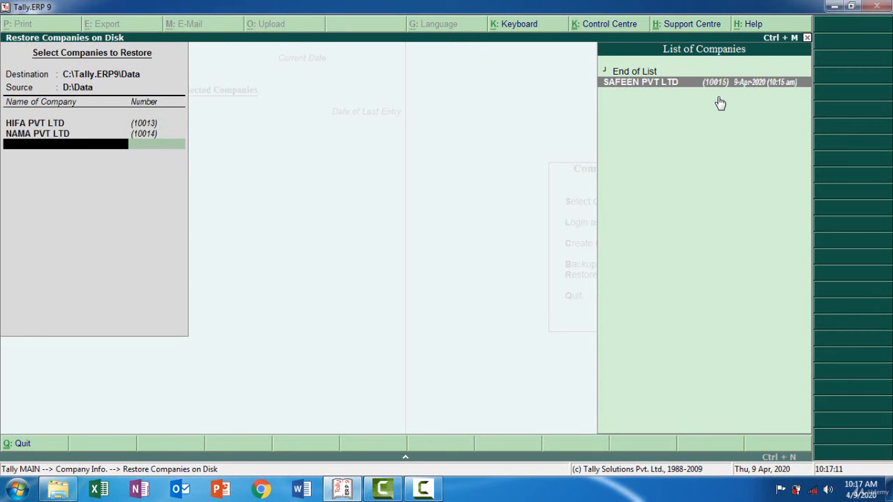
key("Return")
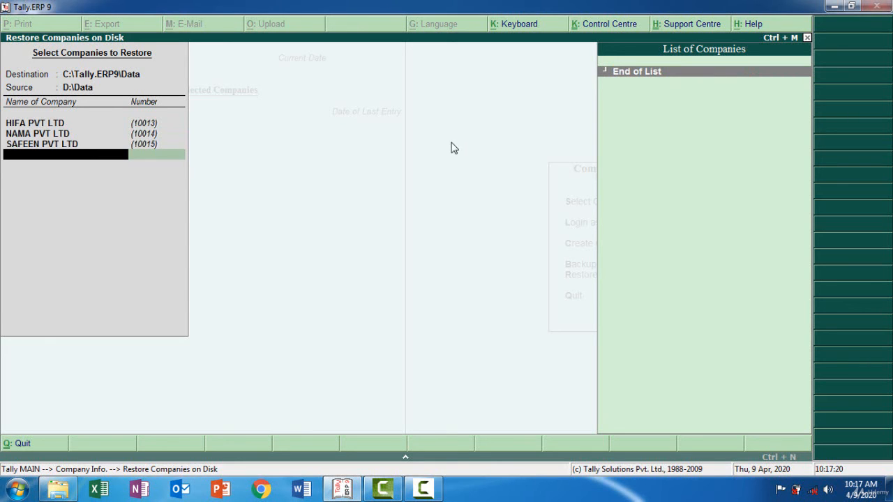
key("Return")
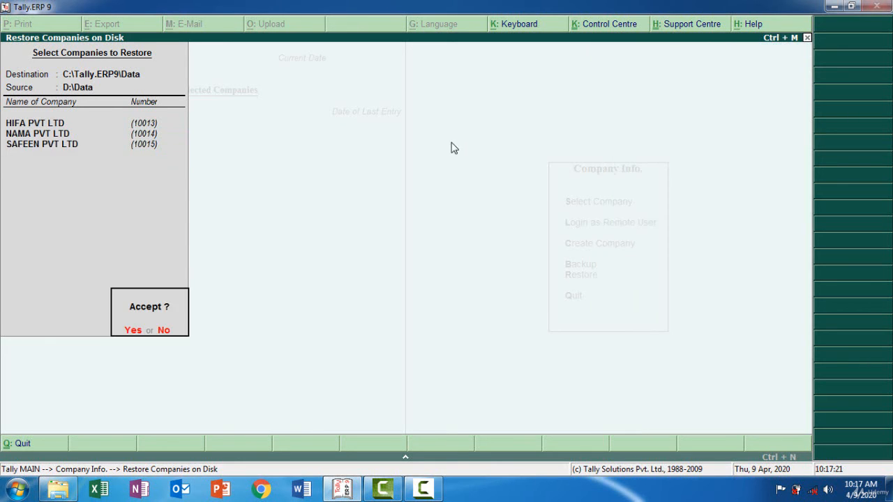
left_click(133, 331)
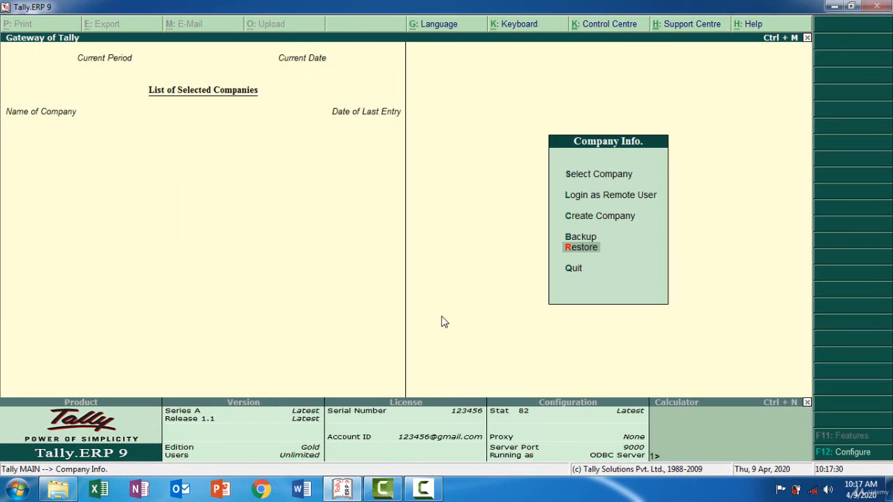
Check the company folders in C:\Tally.ERP9\Data in Windows Explorer and the list of selectable companies in Tally.ERP 9
left_click(832, 9)
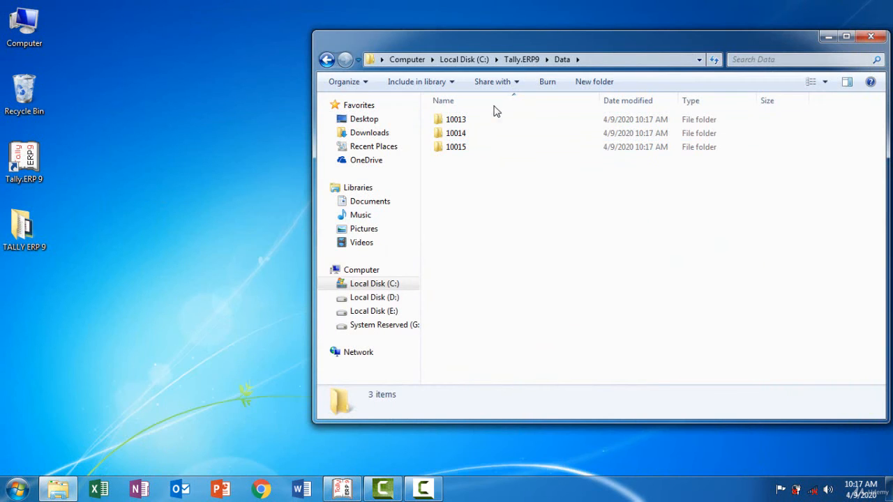
left_click(328, 60)
left_click(327, 60)
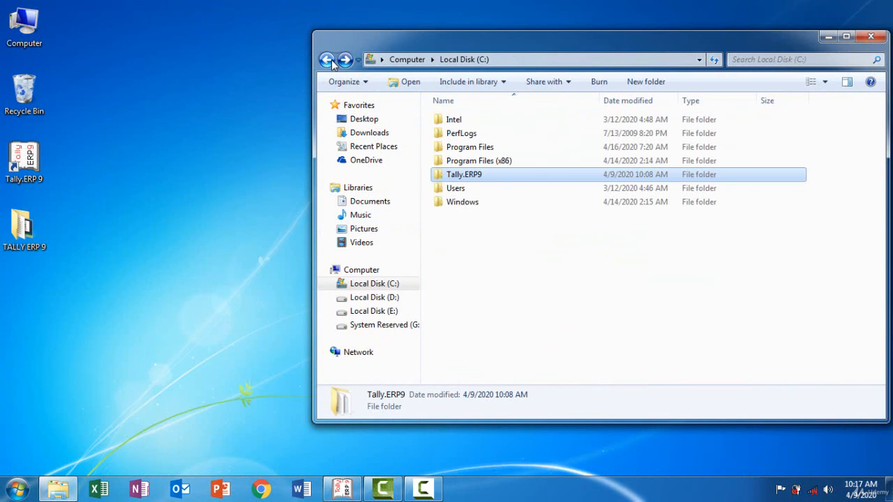
left_click(331, 61)
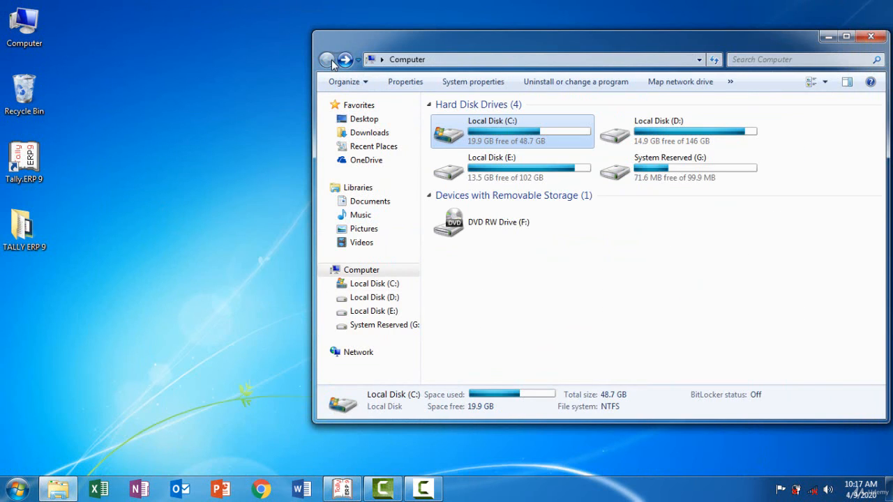
double_click(502, 137)
double_click(466, 176)
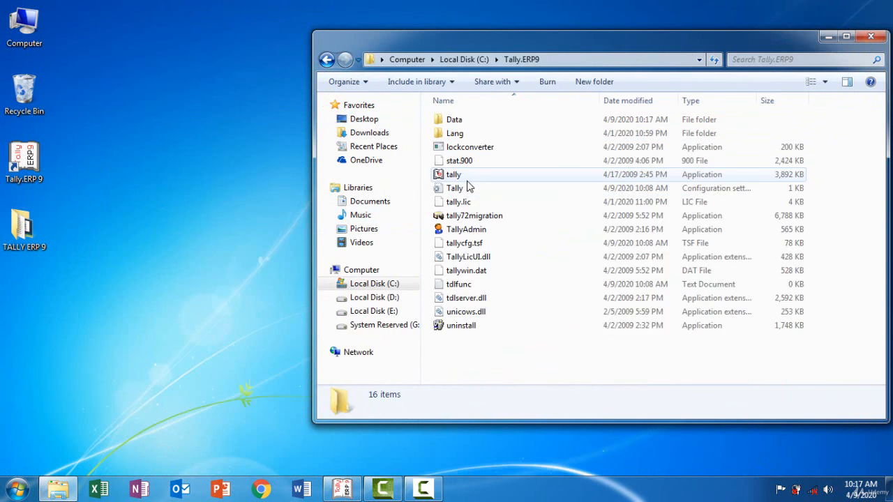
double_click(457, 119)
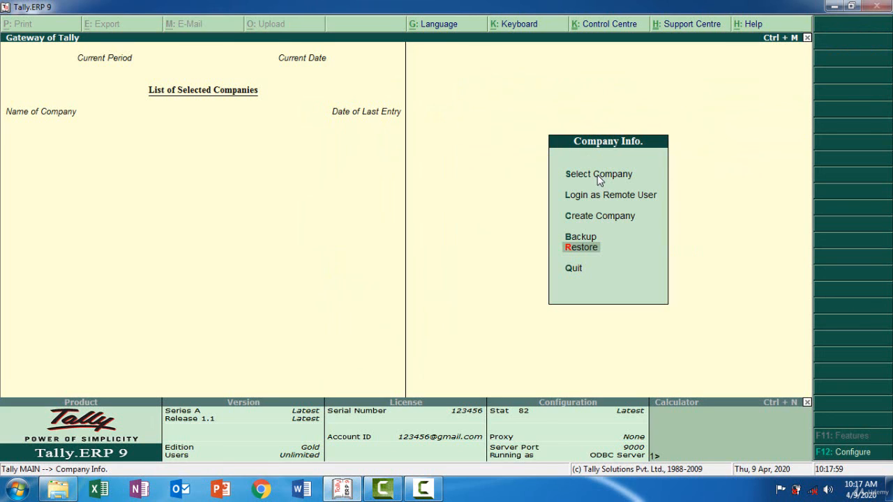
left_click(598, 178)
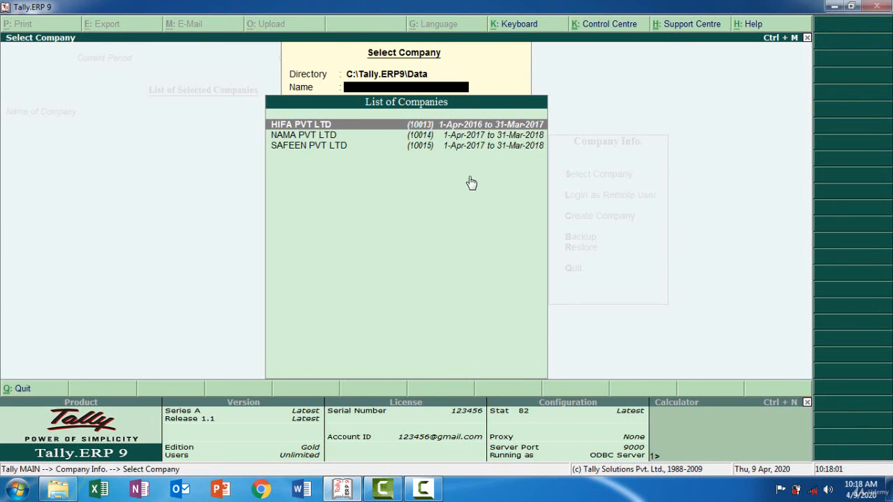